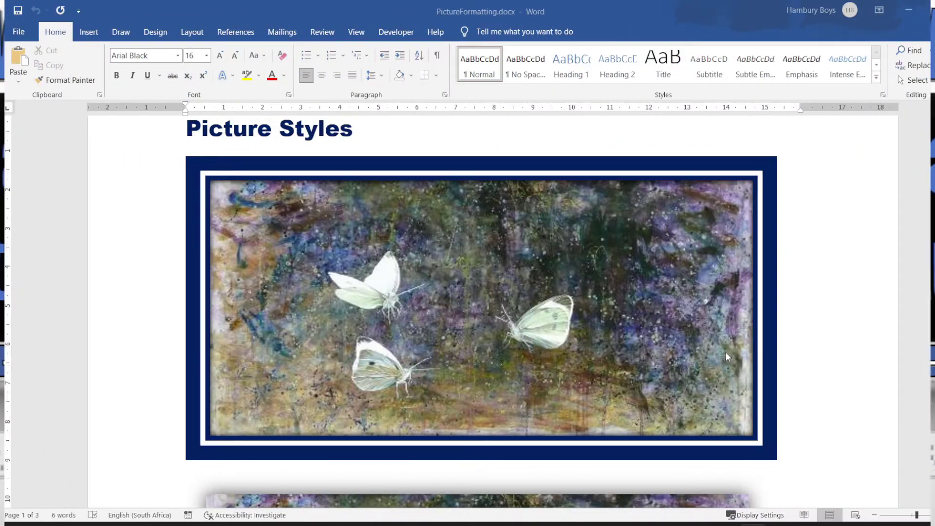
Select the framed butterfly picture (6.6 × 14.04 cm) and show its Picture Format tools
scroll(629, 329, "down", 10)
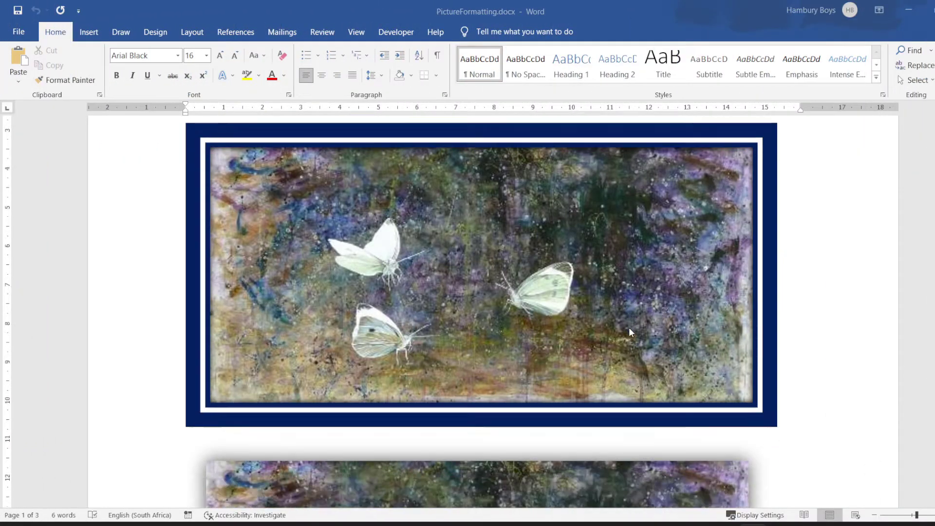
scroll(627, 336, "up", 10)
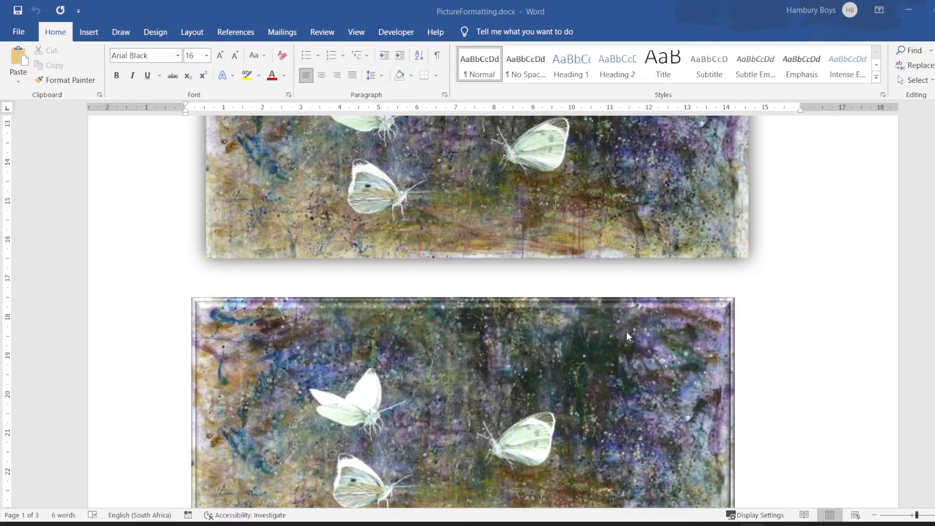
scroll(627, 336, "up", 8)
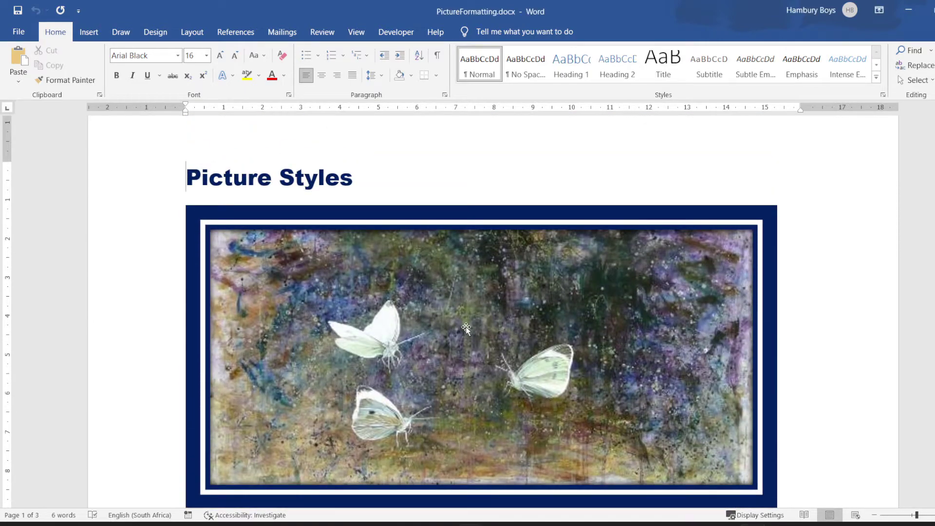
left_click(466, 328)
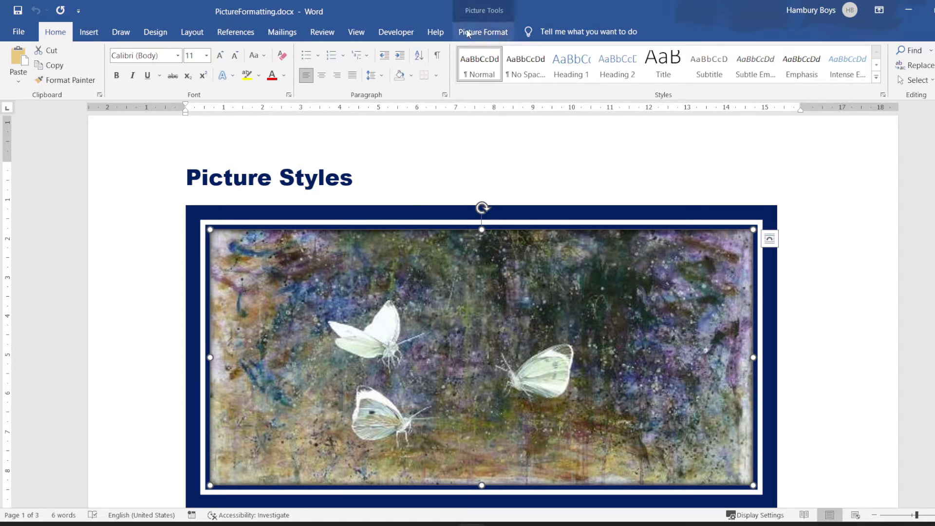
left_click(493, 34)
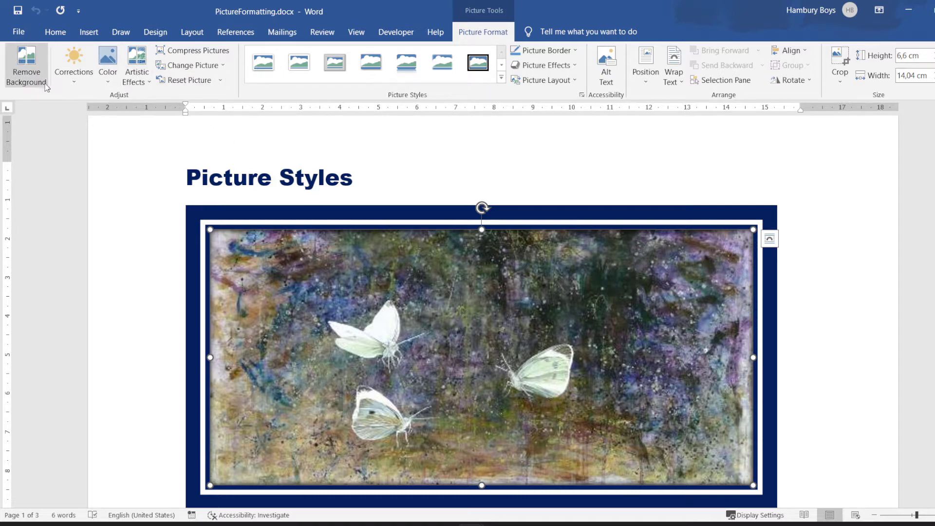
left_click(109, 83)
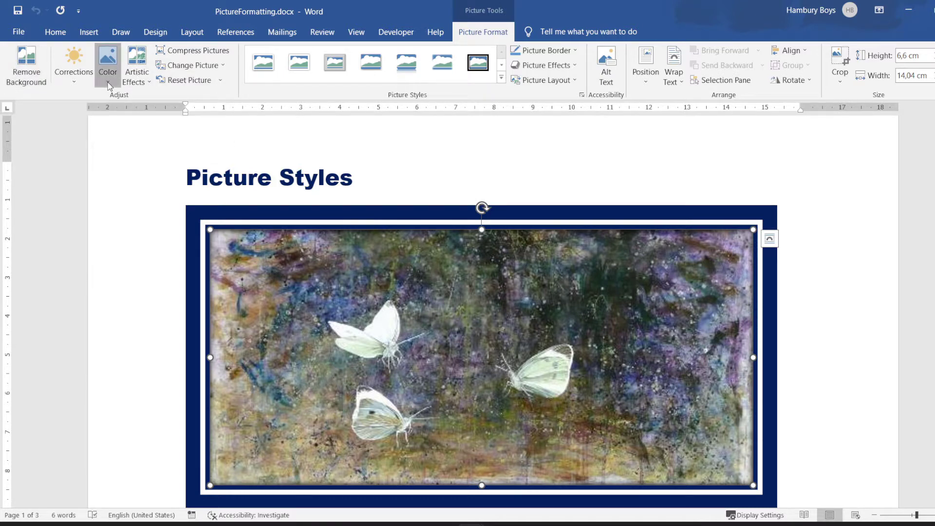
left_click(149, 84)
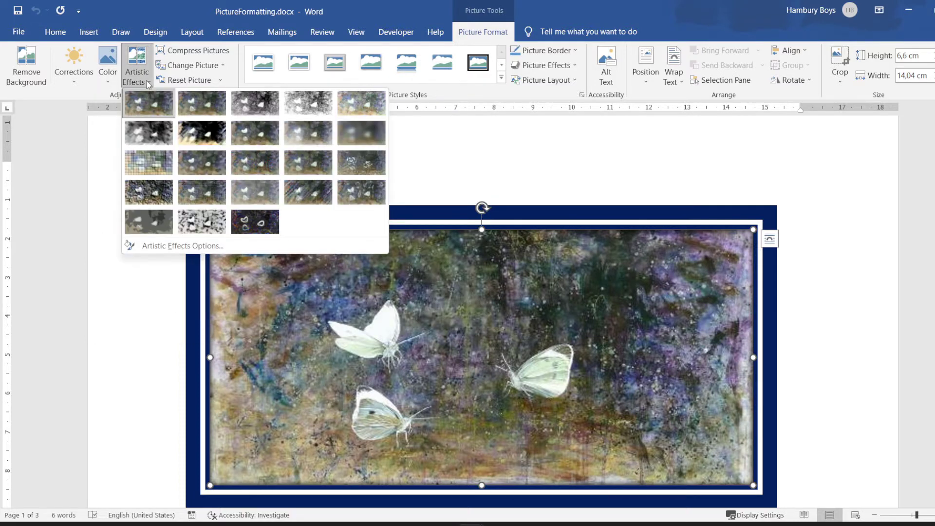
left_click(468, 97)
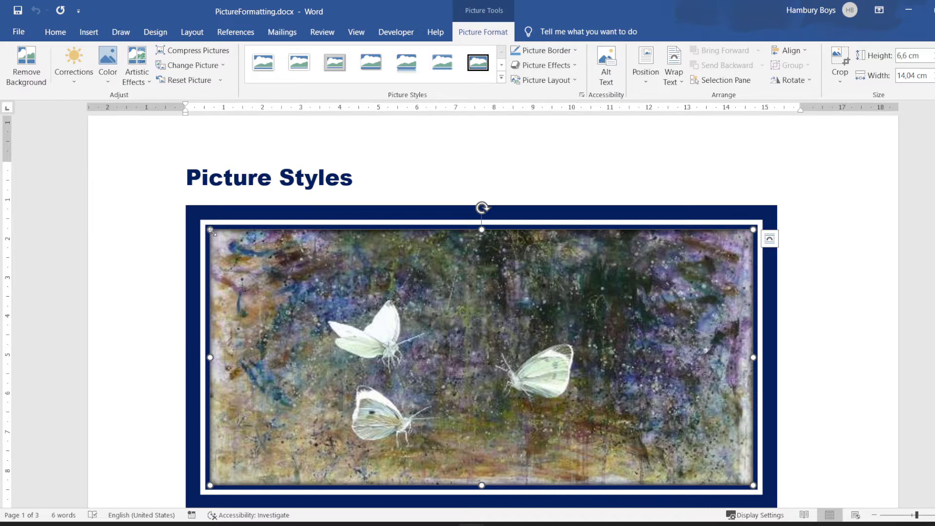
Shrink the butterfly picture to 6.54 × 13.91 cm and try tilting it briefly
mouse_move(210, 229)
left_mouse_down()
mouse_move(346, 317)
mouse_move(246, 265)
mouse_move(199, 227)
mouse_move(215, 243)
mouse_move(314, 290)
mouse_move(218, 241)
left_mouse_up()
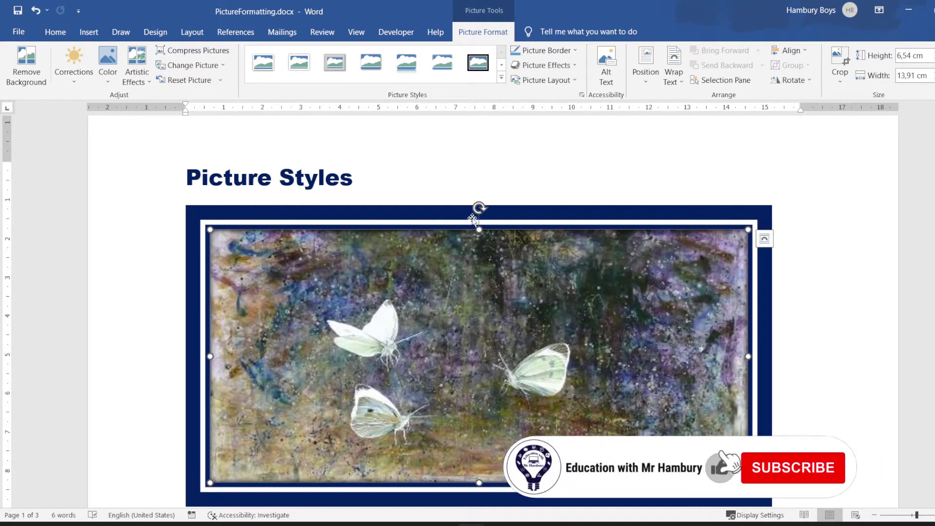
mouse_move(479, 208)
left_mouse_down()
mouse_move(504, 234)
mouse_move(459, 190)
mouse_move(381, 203)
mouse_move(506, 211)
mouse_move(476, 204)
left_mouse_up()
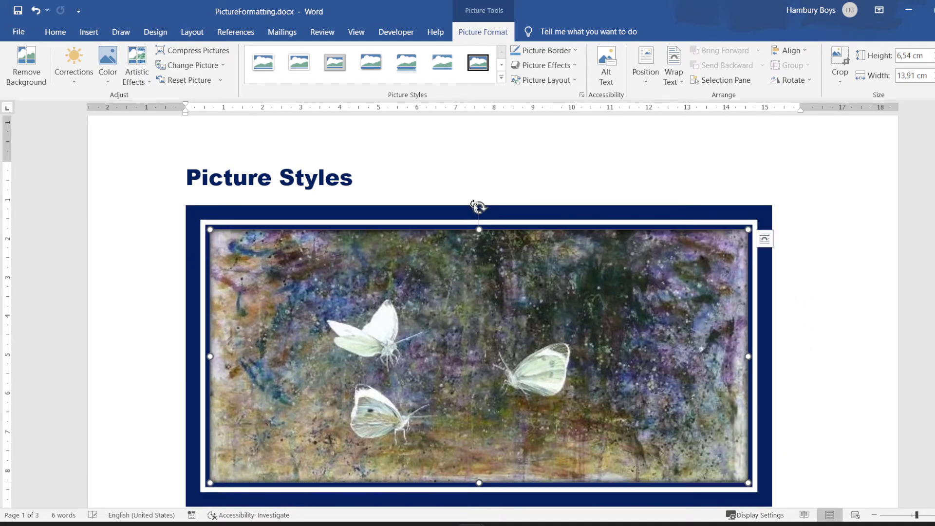
Check the butterfly picture's layout choices, then bring up the HerbGarden.docx letter
left_click(764, 239)
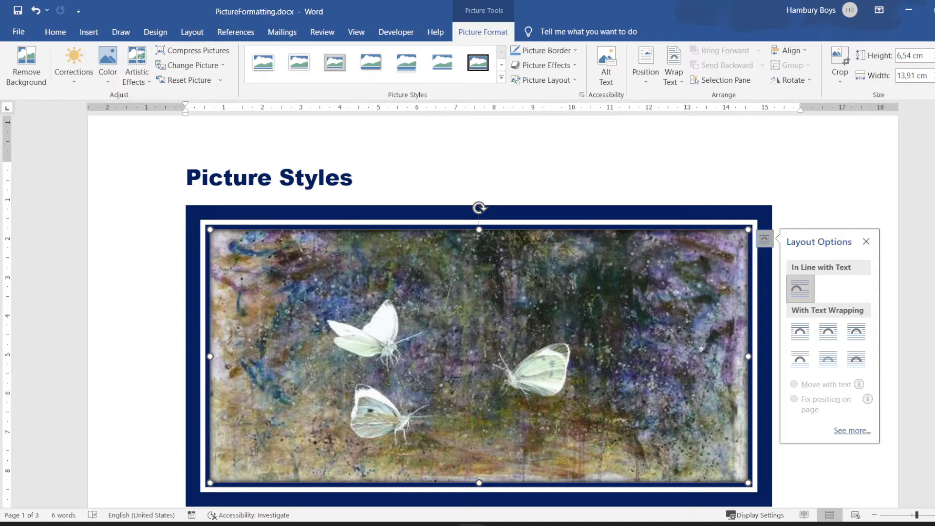
key("alt+Tab")
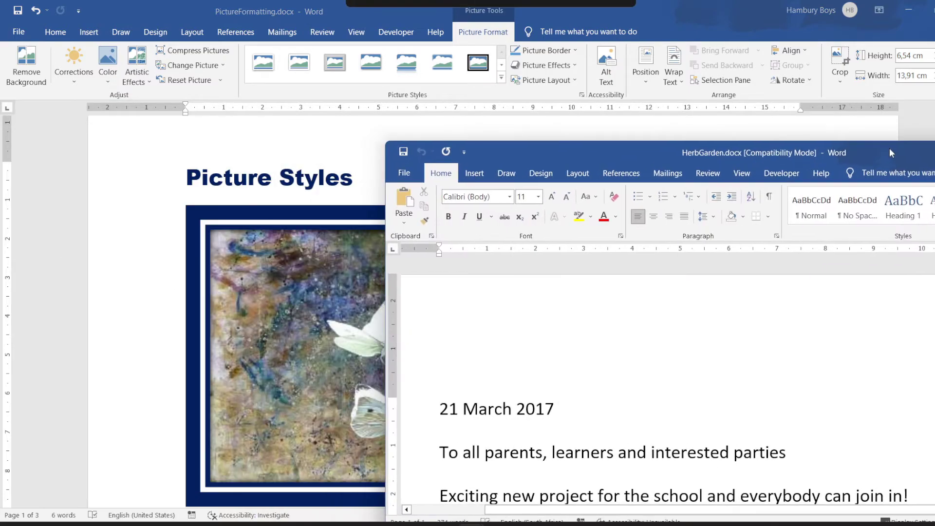
Maximise the HerbGarden letter window and scroll down to the parsley photo
left_click_drag(889, 148, 665, 122)
double_click(666, 120)
scroll(570, 278, "down", 8)
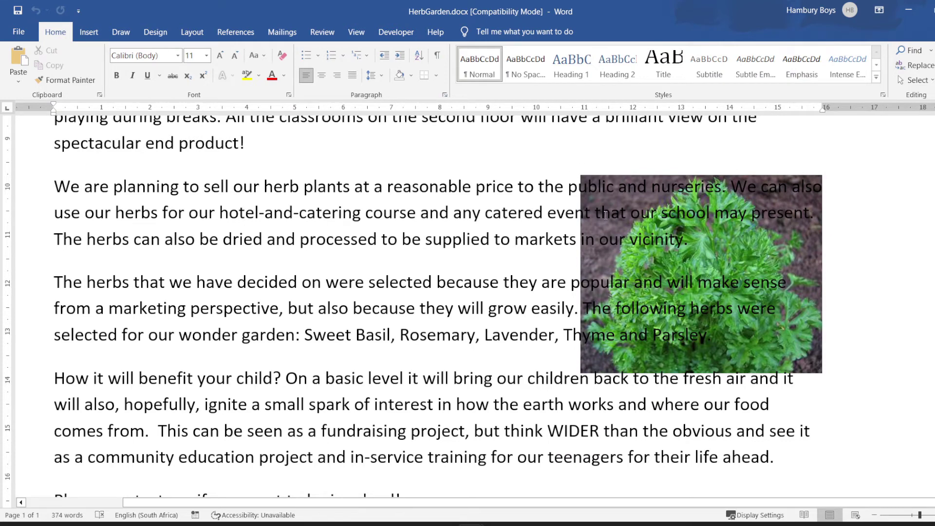
Select the 4.11 × 5.01 cm parsley photo, review its Position and Wrap Text choices, and show Layout Options
left_click(814, 269)
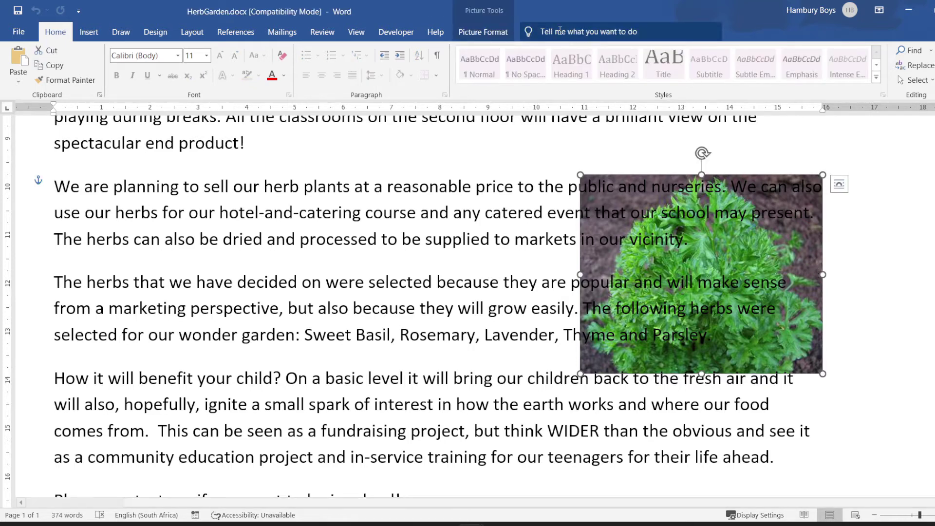
left_click(457, 36)
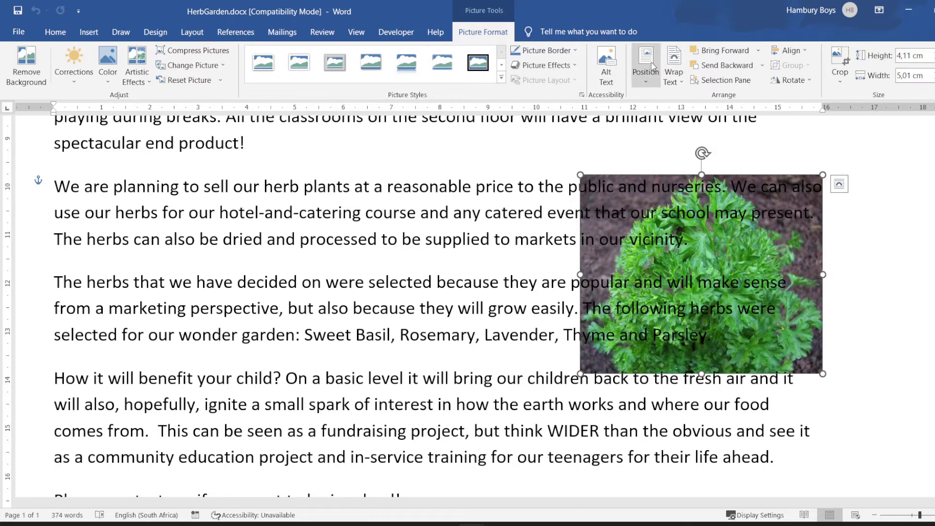
left_click(643, 80)
left_click(644, 79)
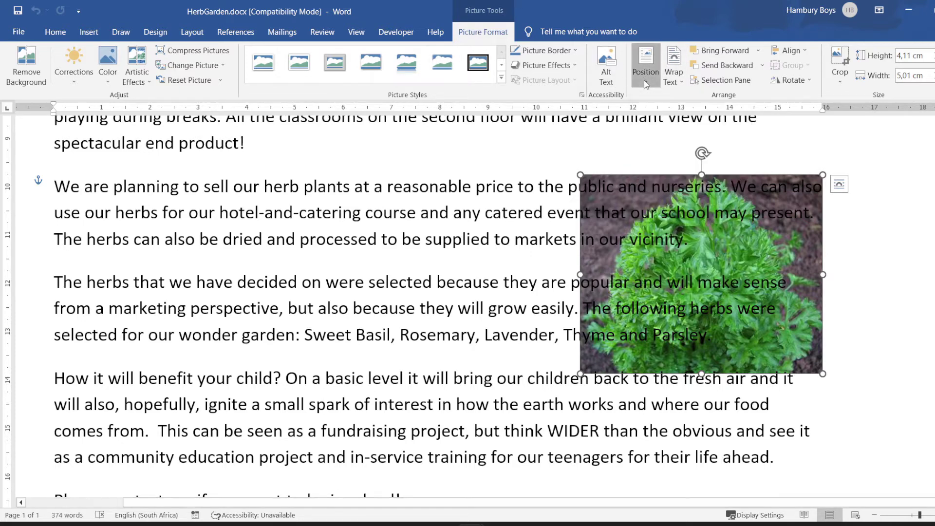
left_click(677, 83)
left_click(677, 82)
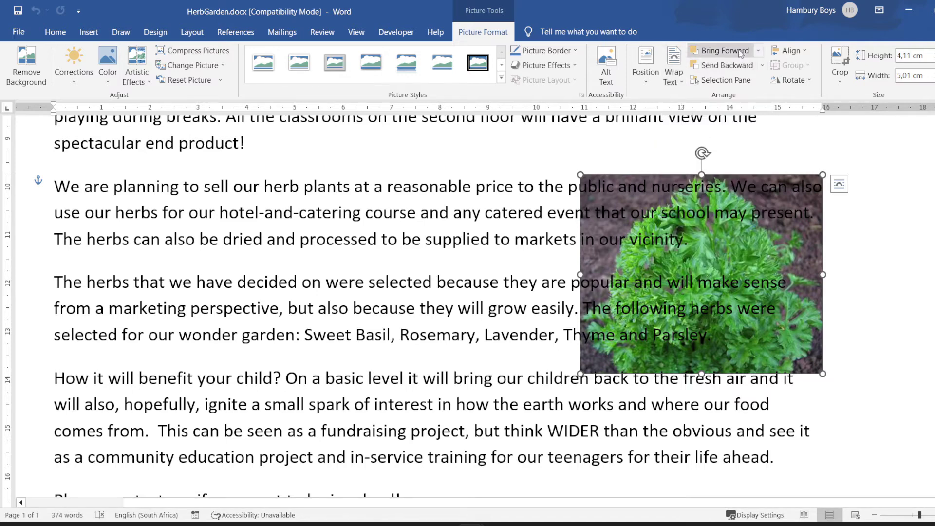
left_click(841, 188)
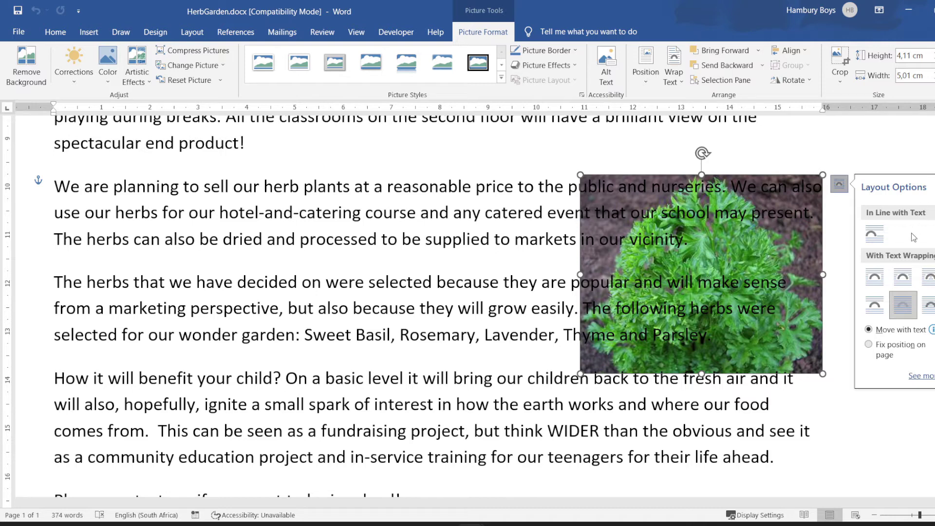
Set the parsley photo to In Line with Text, then Square wrapping at the left margin
left_click(876, 235)
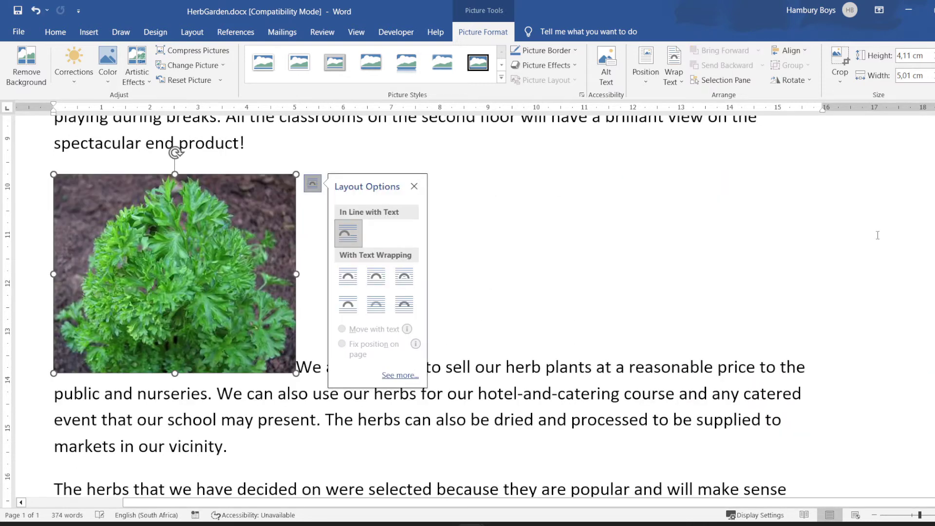
left_click(349, 278)
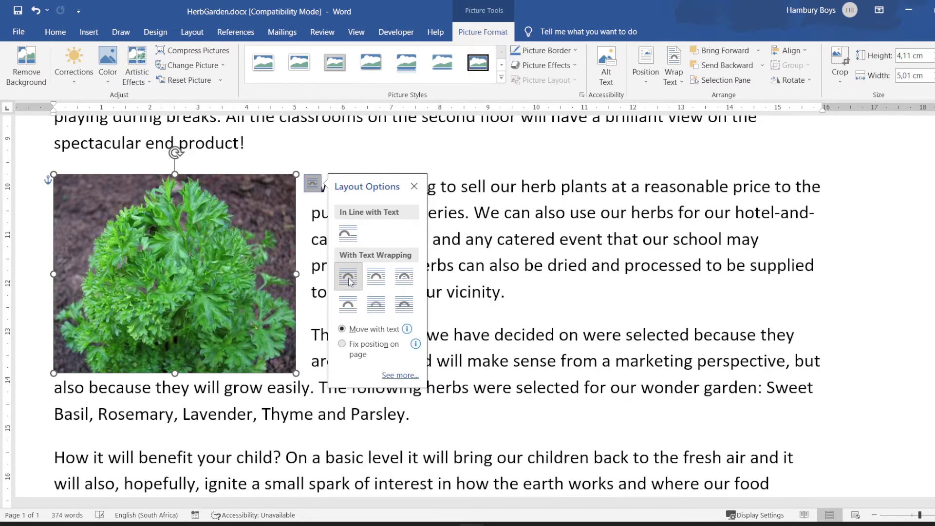
left_click(597, 239)
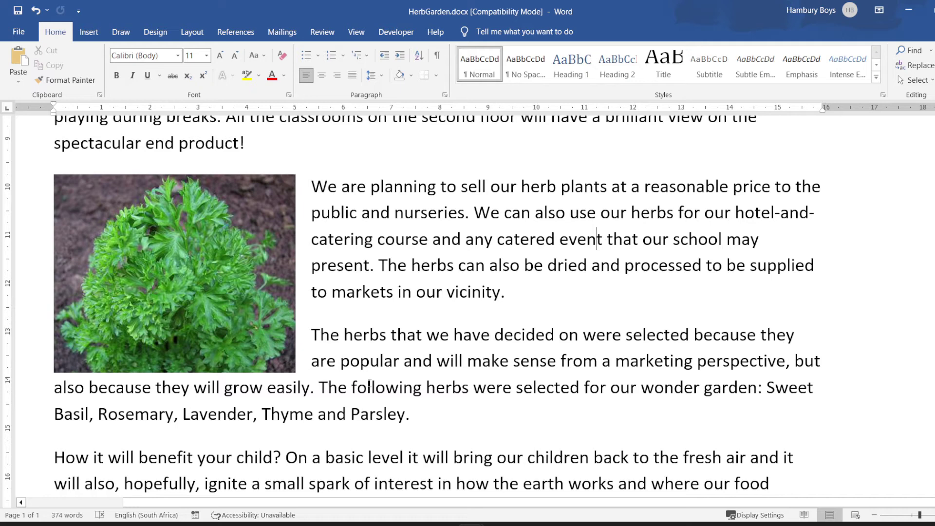
scroll(369, 393, "up", 1)
Switch the parsley photo to Through wrapping and drag it into the middle of the herb paragraphs
left_click(233, 275)
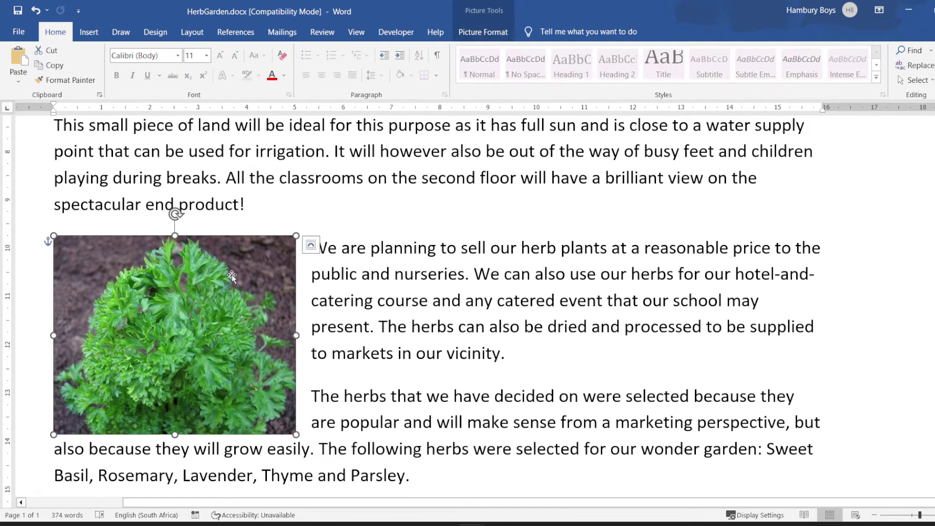
right_click(253, 277)
key("Escape")
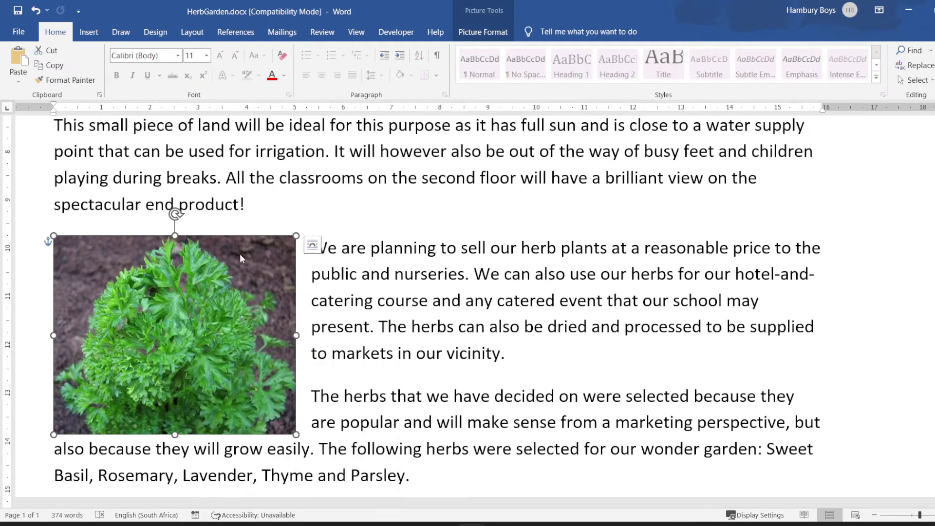
left_click(312, 244)
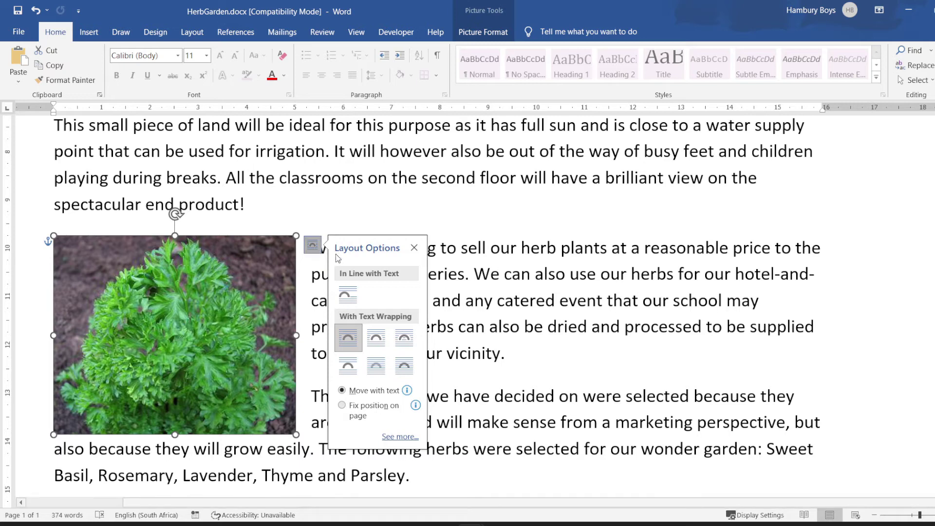
left_click(376, 338)
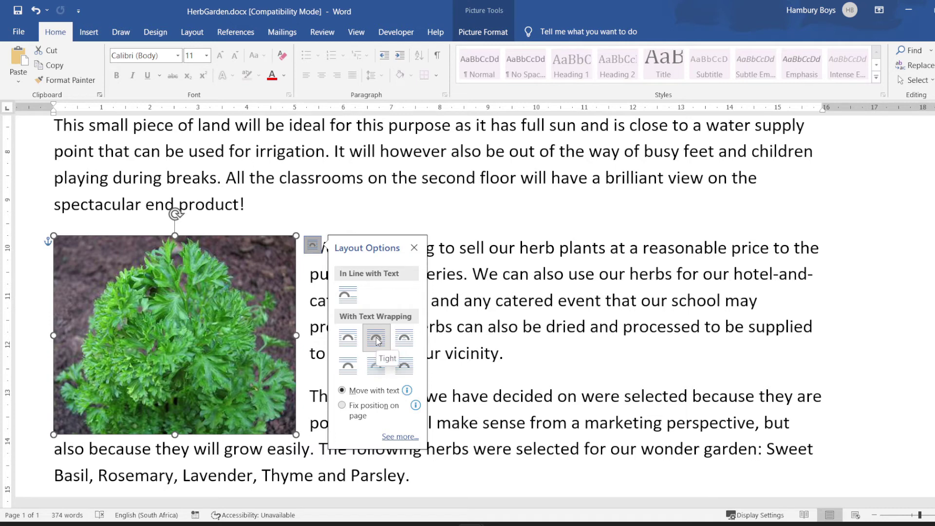
left_click(404, 339)
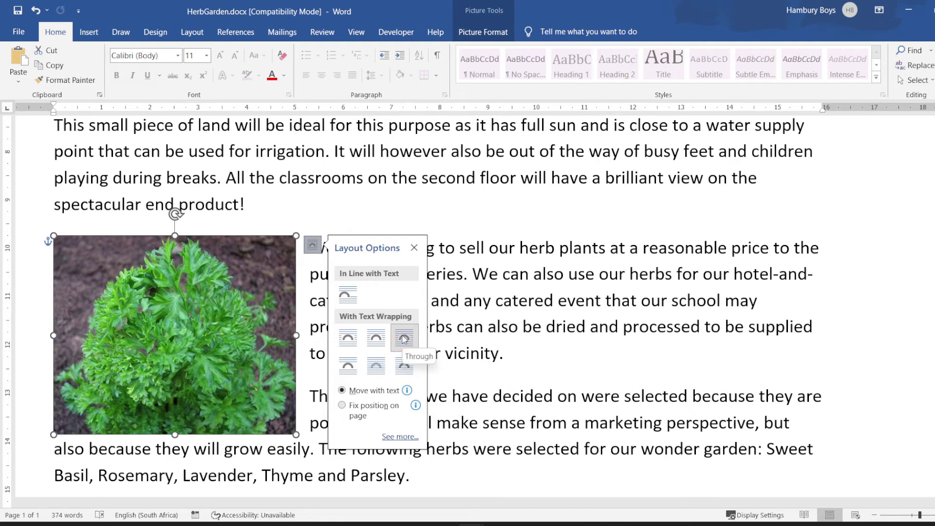
left_click_drag(217, 329, 457, 334)
Apply Tight wrapping to the centred parsley photo from the Picture Format Wrap Text menu
left_click(506, 31)
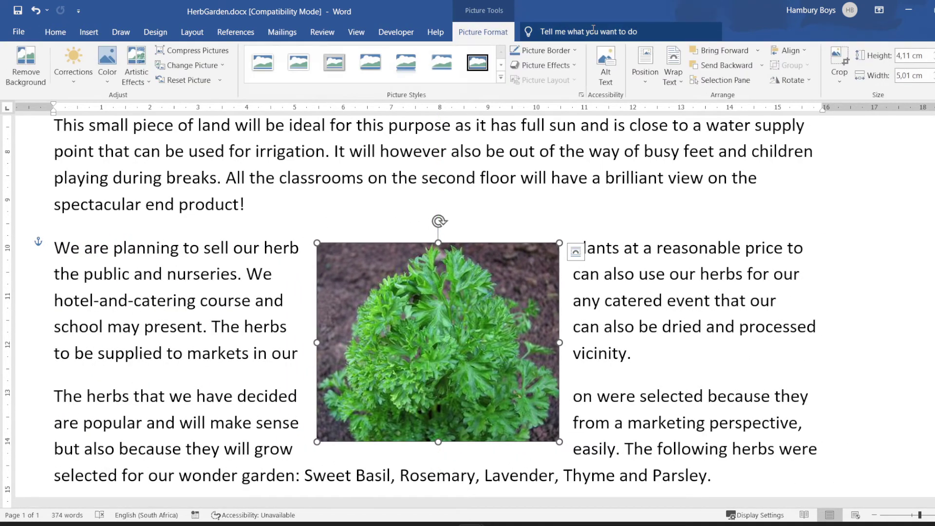
left_click(674, 78)
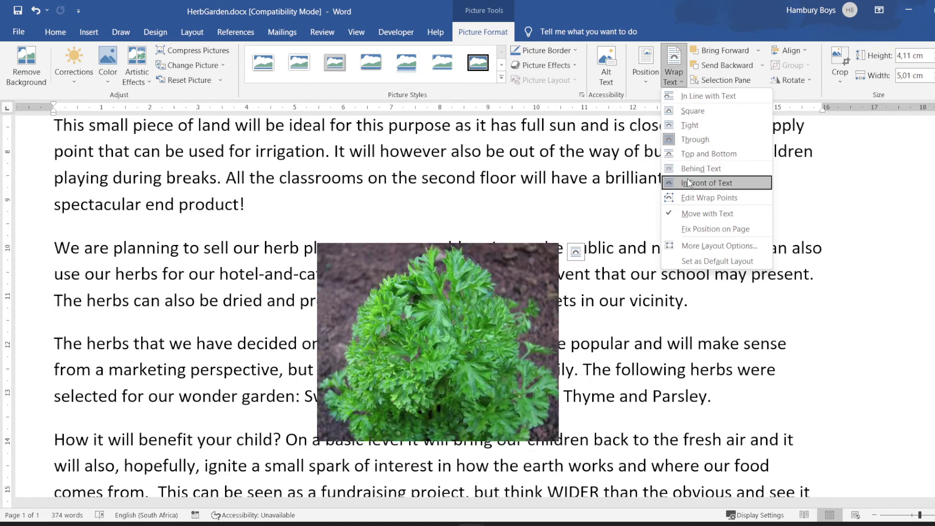
left_click(676, 126)
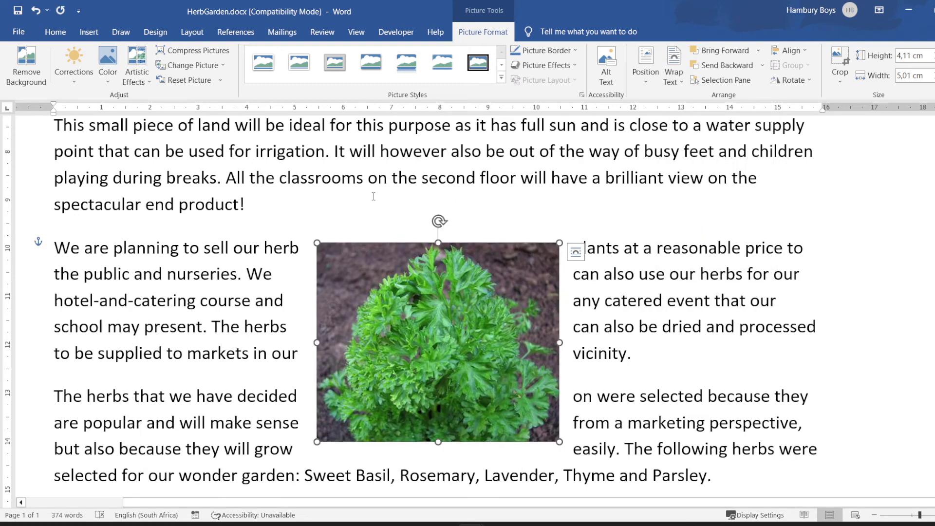
scroll(347, 216, "down", 1)
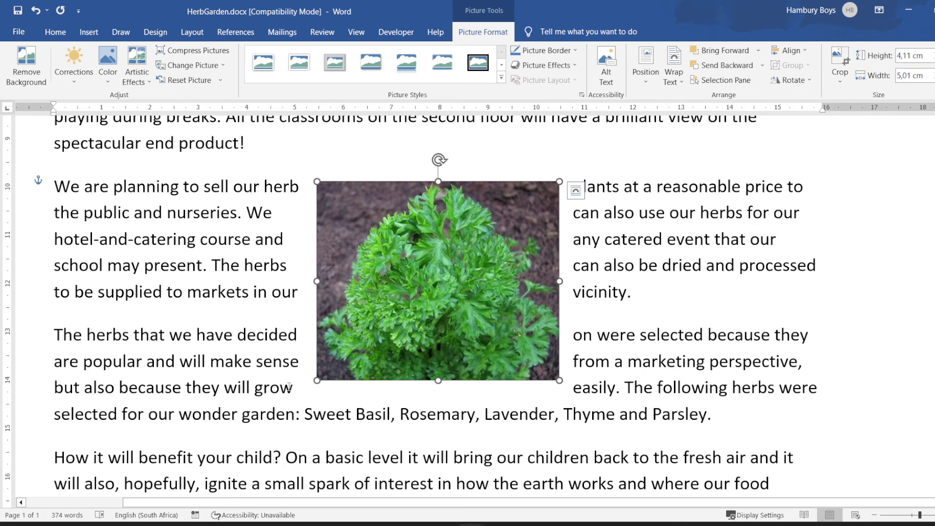